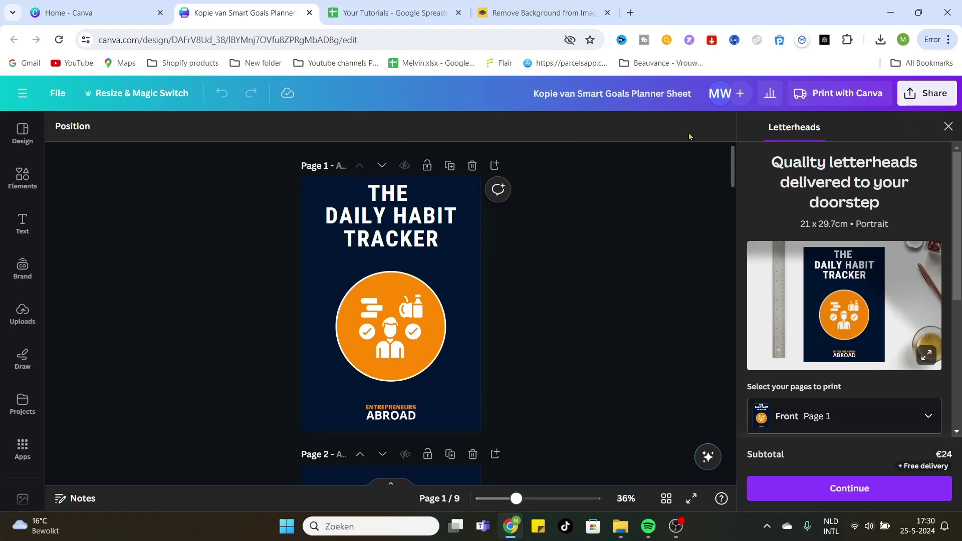
scroll(542, 224, down, 3)
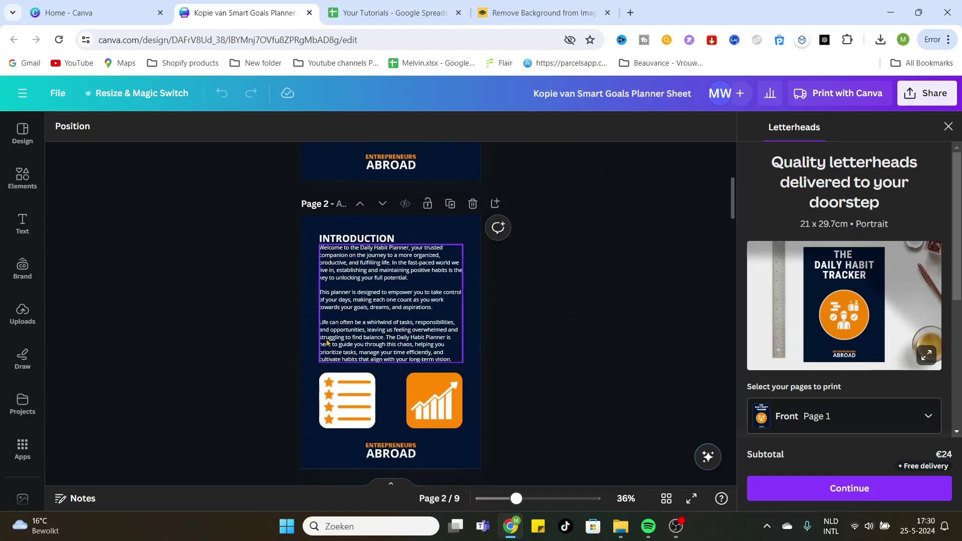
scroll(511, 317, down, 4)
scroll(497, 369, up, 4)
scroll(555, 285, up, 4)
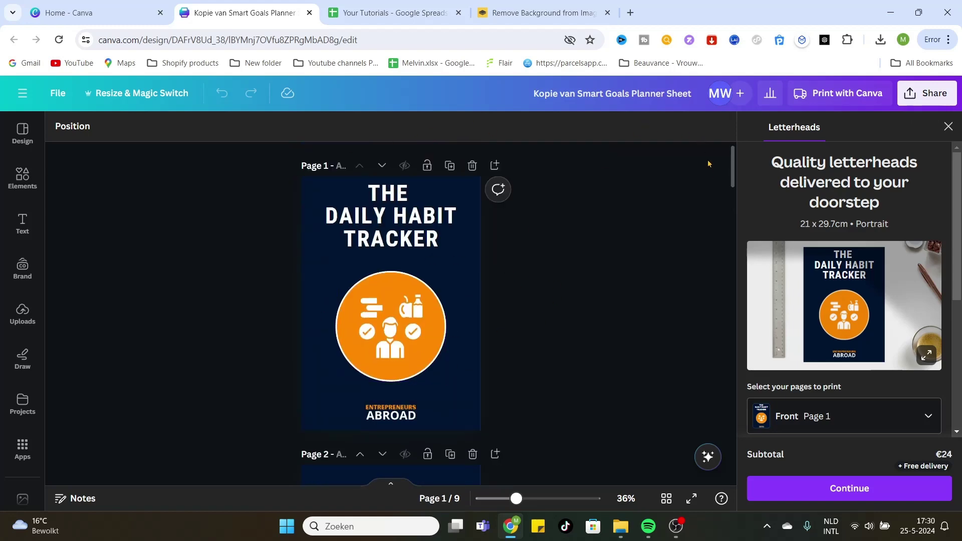
- Set the Share > Download file type to PDF Print, covering all 9 pages in RGB
click(929, 95)
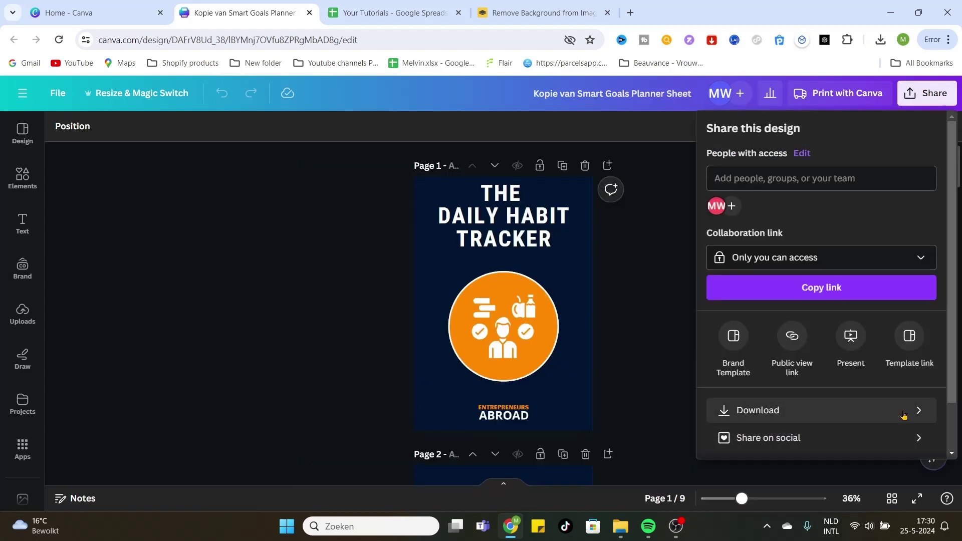
click(867, 414)
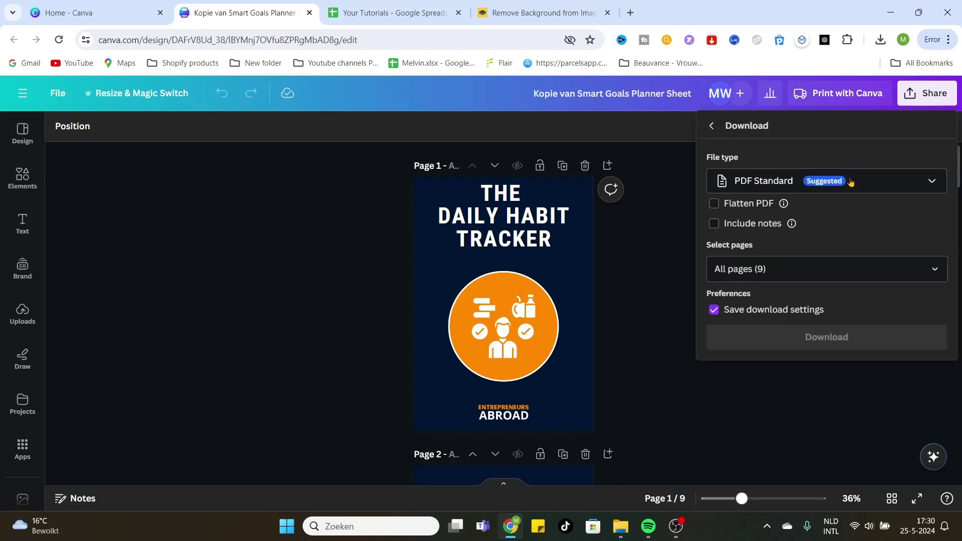
click(895, 182)
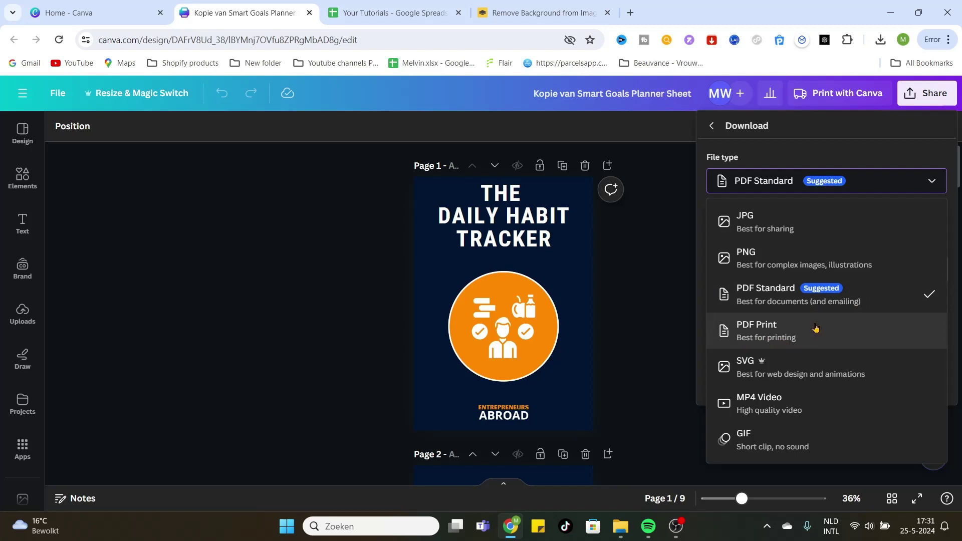
click(786, 326)
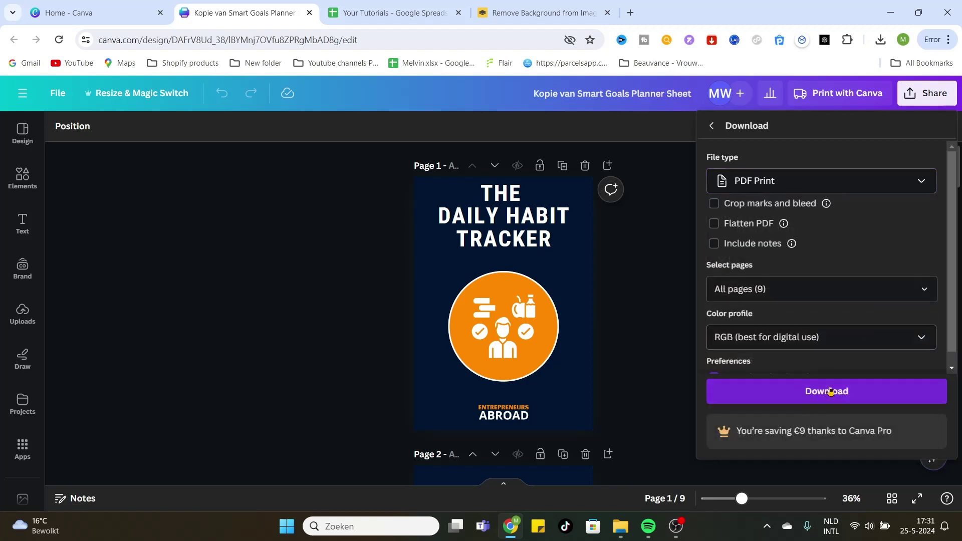